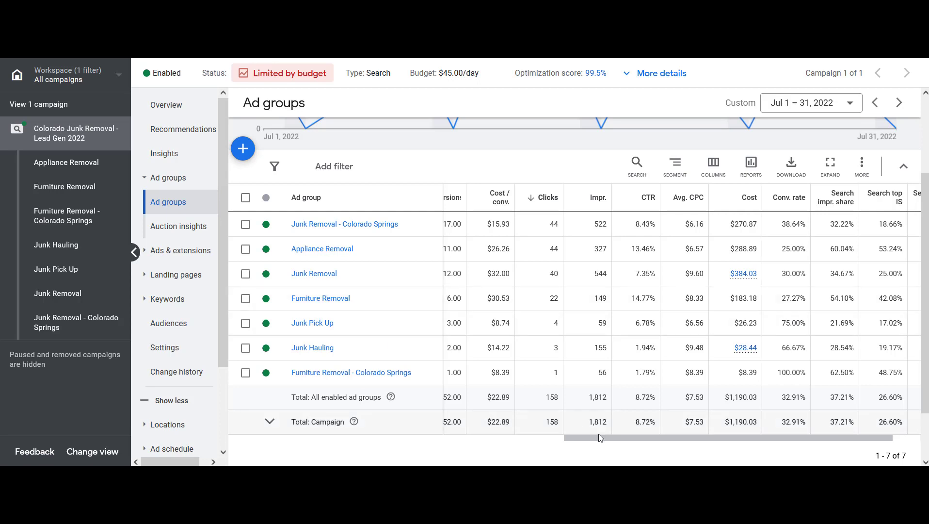
- Scroll the ad groups table left to show Status, Target CPA and Conversions, with Colorado Springs at 17 conversions
left_click_drag(693, 438, 606, 442)
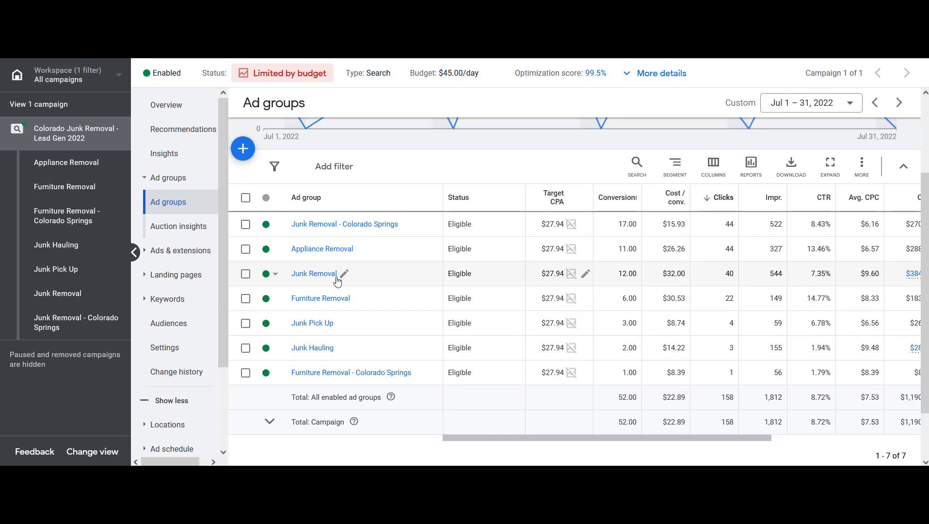
- Browse the Junk Removal - Colorado Springs keywords, then return to the campaign-wide keyword list
left_click(324, 225)
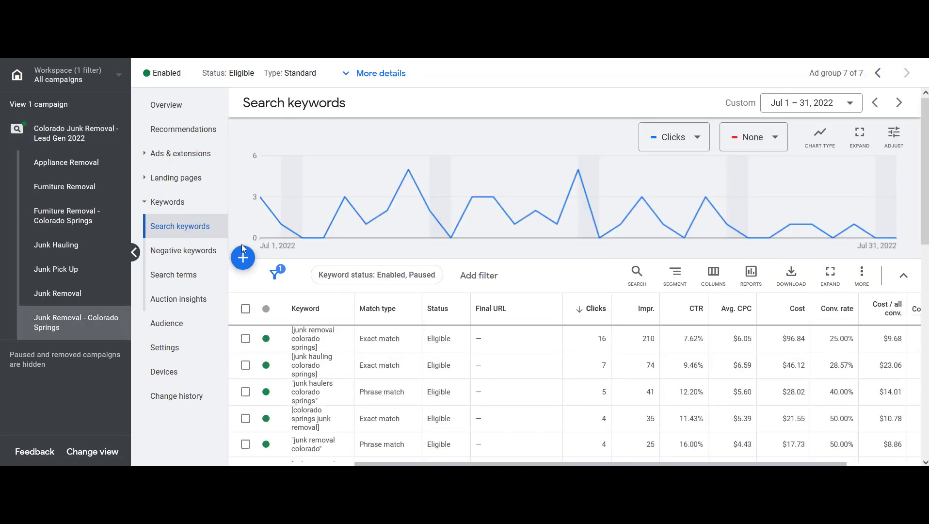
scroll(414, 292, "down", 1)
scroll(414, 292, "down", 1)
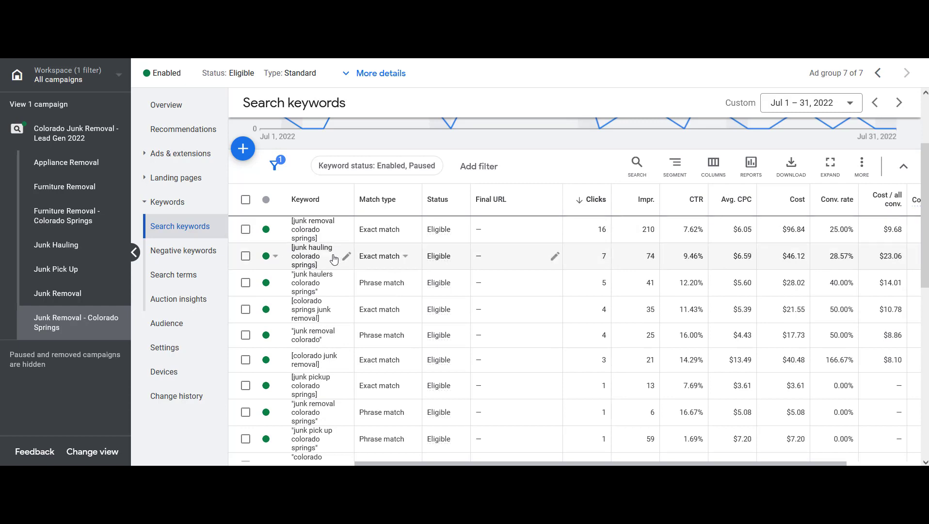
scroll(310, 265, "down", 1)
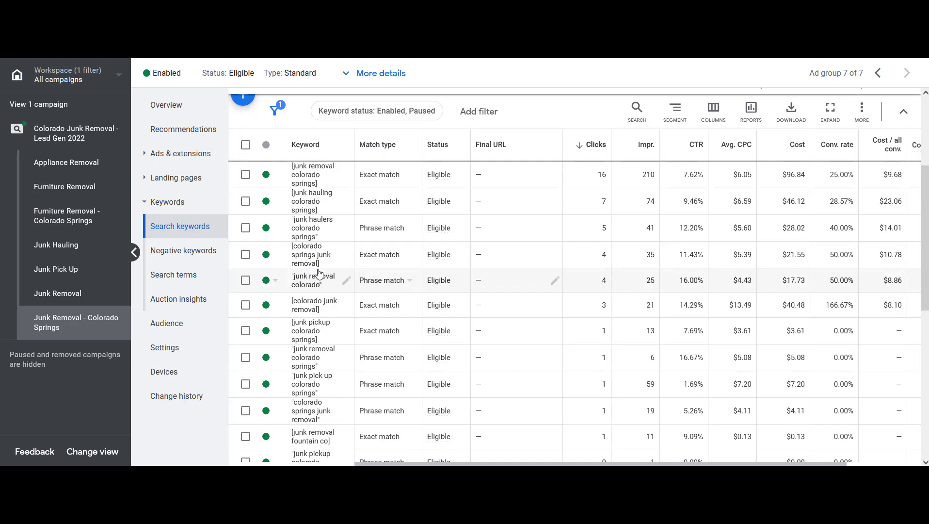
scroll(322, 267, "up", 1)
scroll(333, 265, "down", 1)
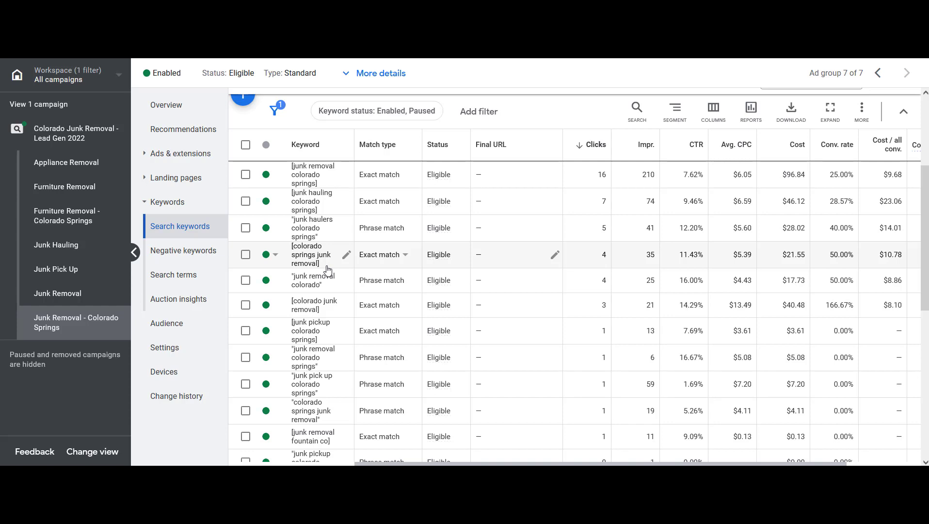
left_click(94, 138)
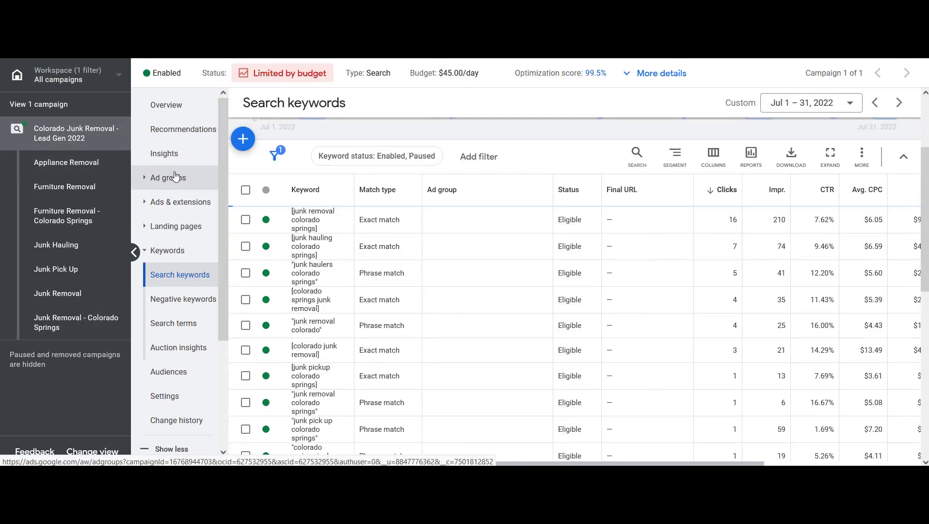
- Bring up the campaign's ad groups table and look through its rows
left_click(175, 177)
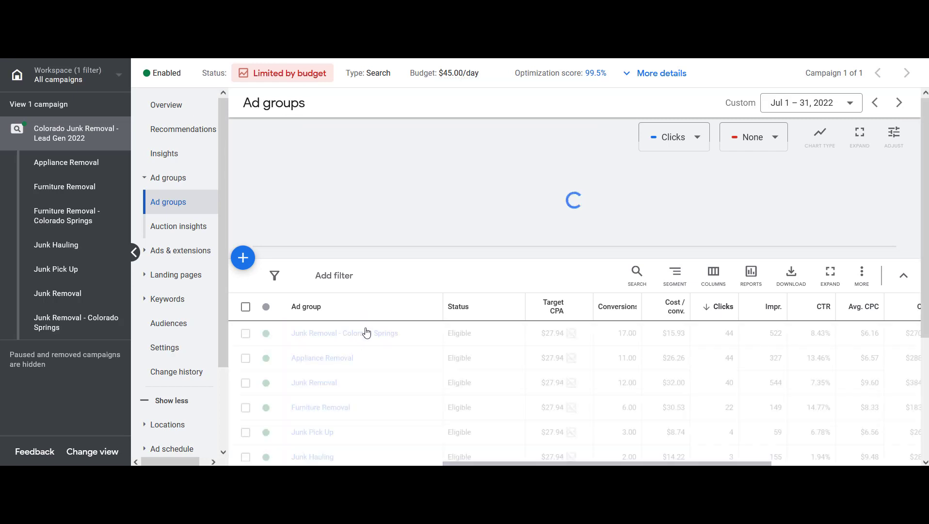
scroll(373, 328, "down", 3)
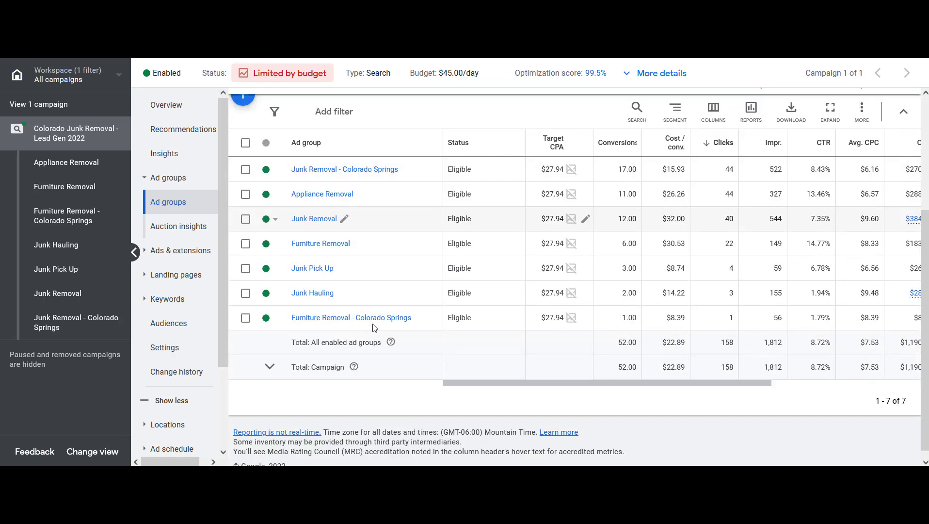
scroll(373, 328, "up", 1)
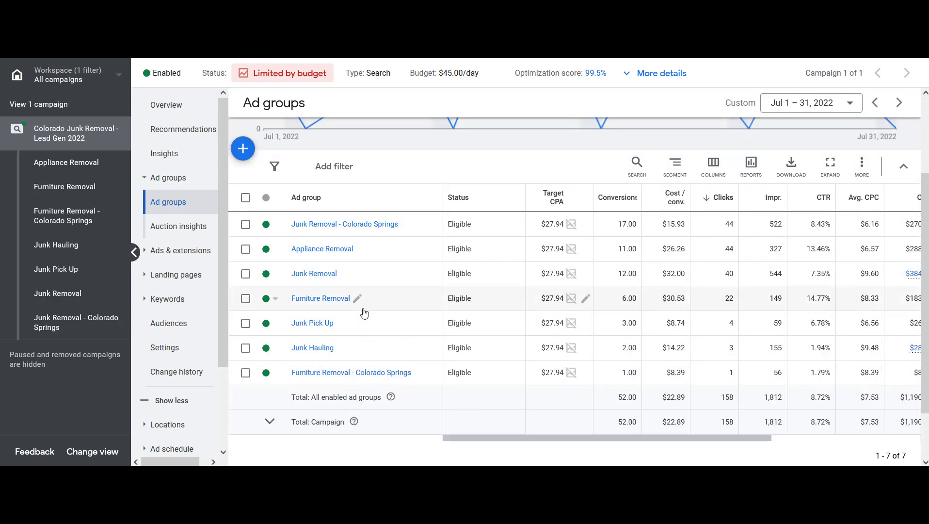
- Review the Appliance Removal keywords, led by [appliance removal colorado springs] with 10 clicks
left_click(310, 254)
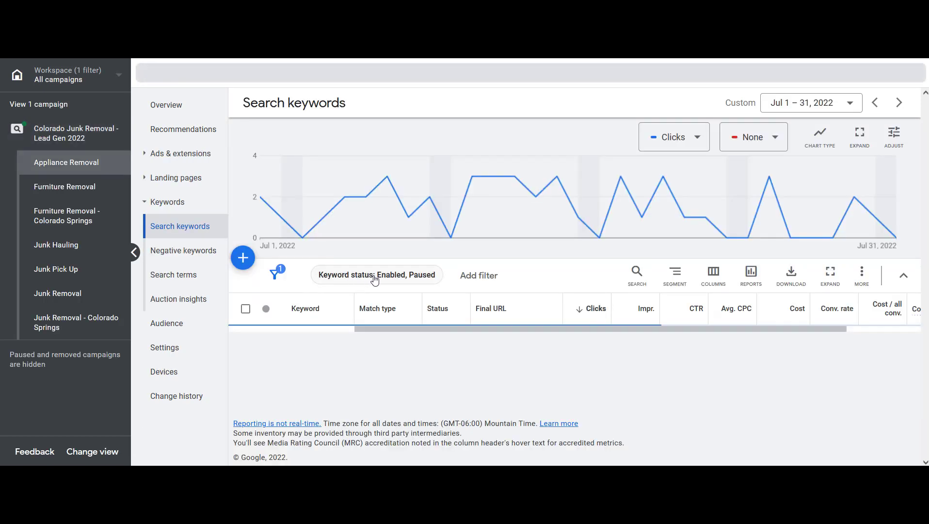
scroll(382, 284, "down", 2)
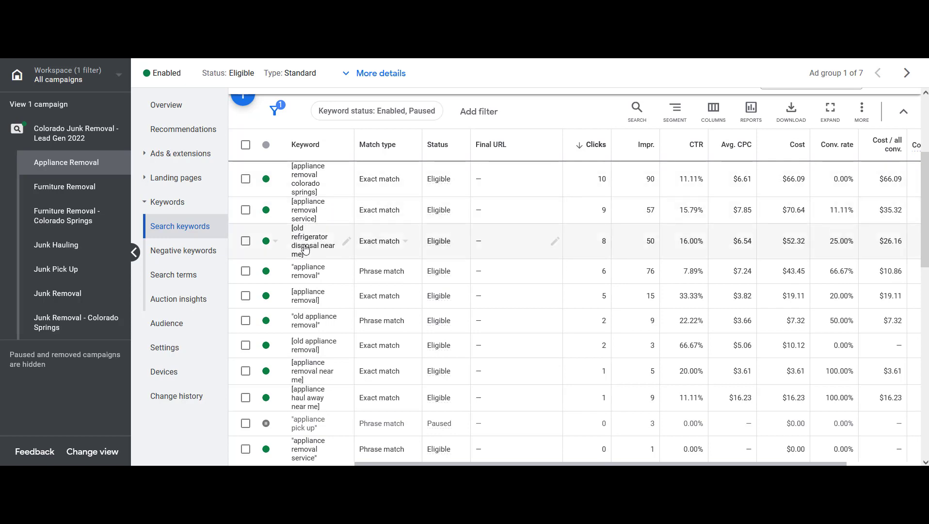
scroll(338, 277, "down", 2)
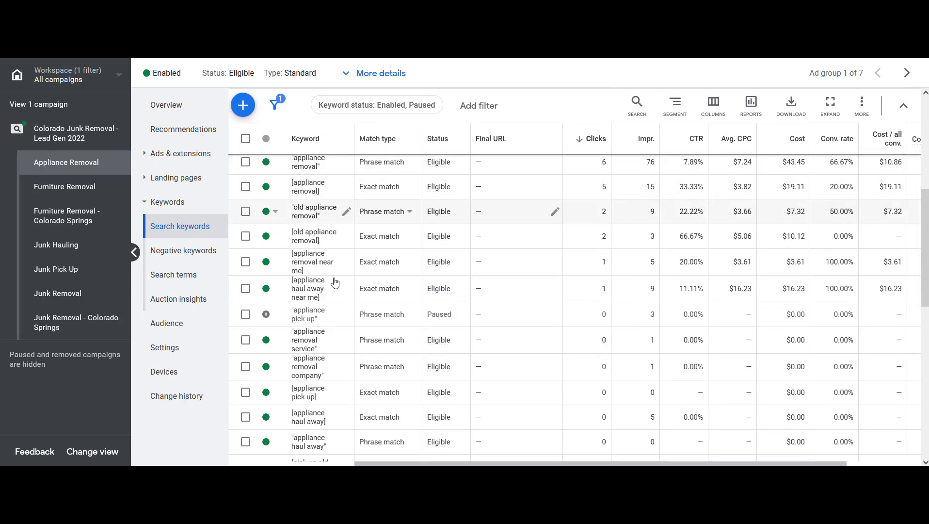
scroll(318, 332, "up", 4)
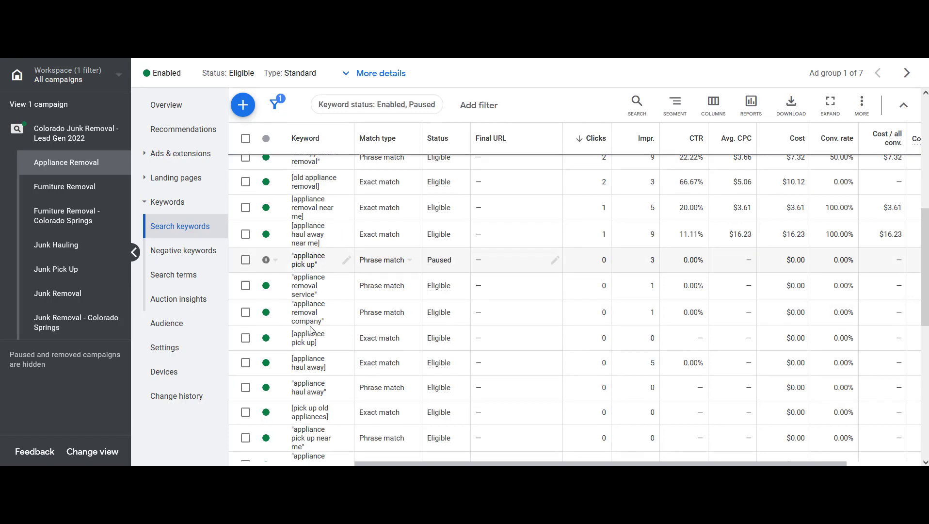
scroll(318, 334, "down", 5)
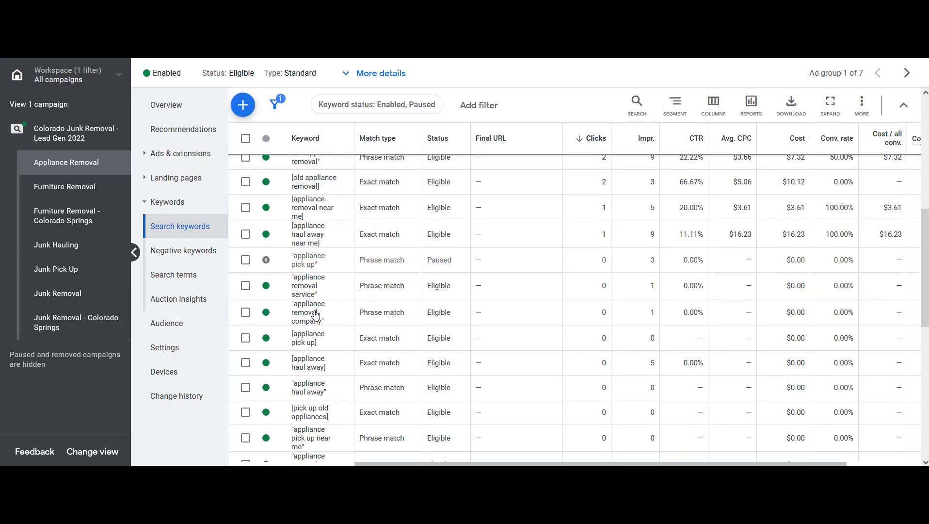
scroll(315, 321, "up", 5)
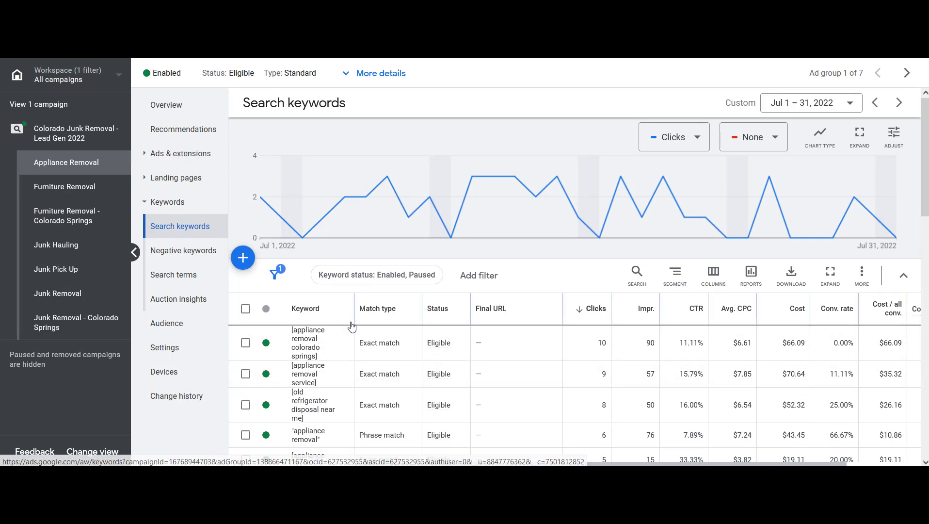
- Return to the junk removal campaign's ad groups table
left_click(75, 140)
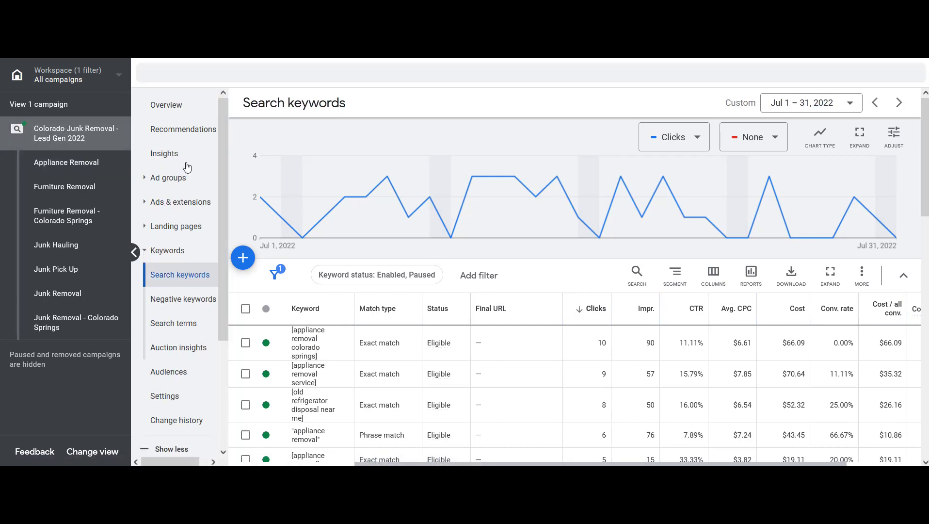
left_click(186, 180)
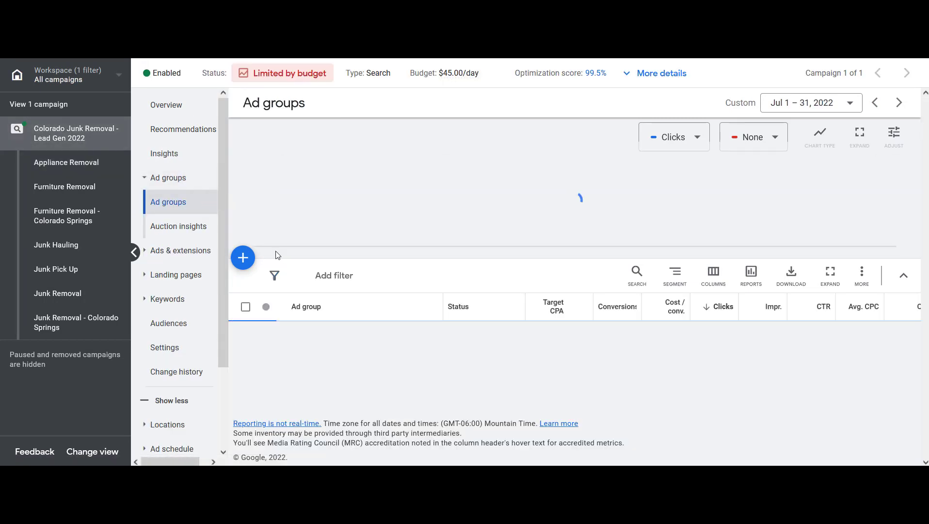
scroll(399, 377, "down", 1)
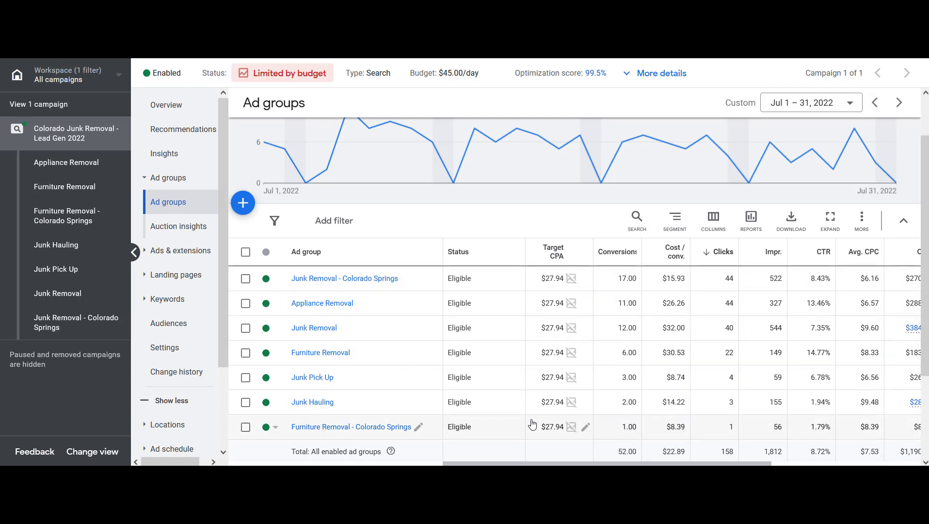
- Scroll the ad groups table right to compare conversion rates, including the 32.91% campaign total
left_click_drag(666, 464, 816, 464)
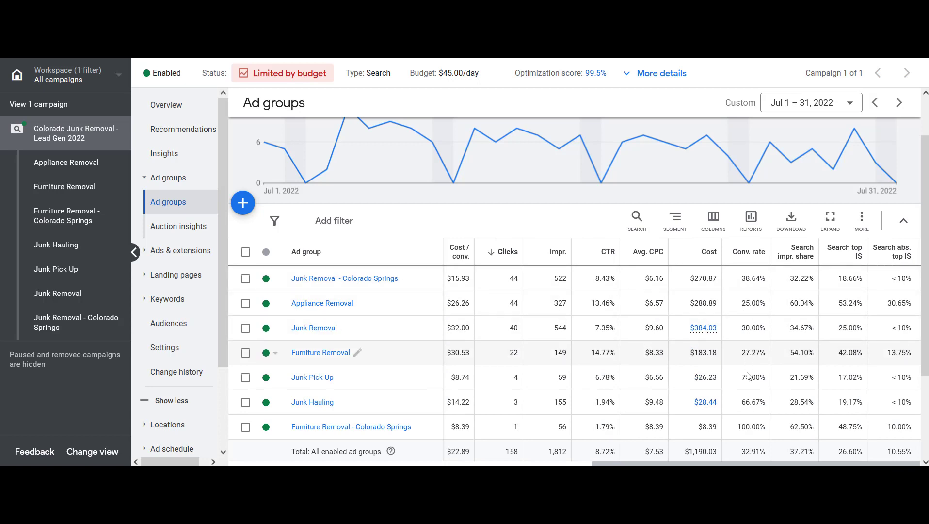
scroll(757, 412, "down", 1)
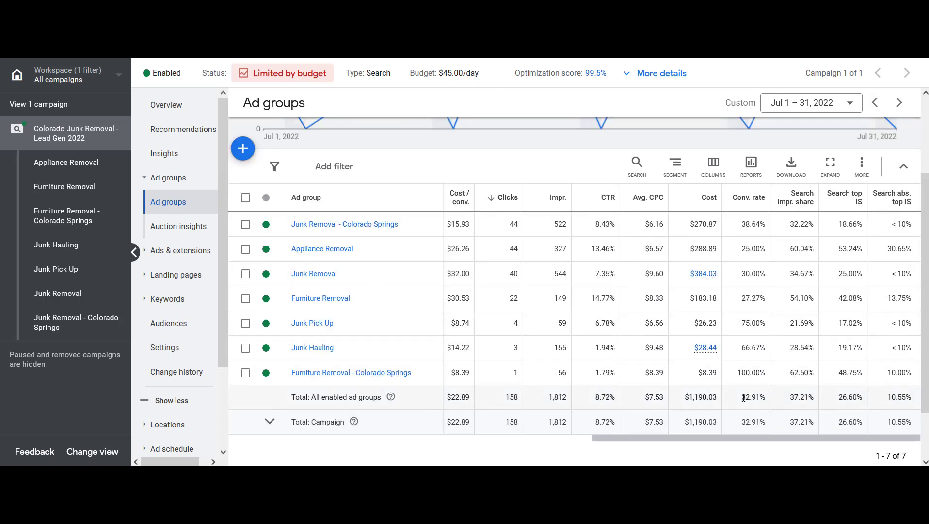
left_click_drag(742, 400, 759, 397)
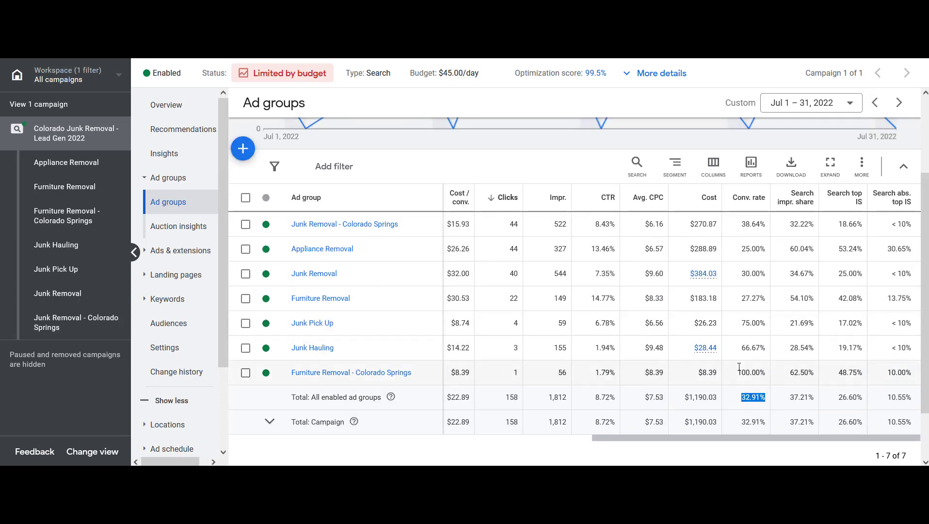
triple_click(743, 399)
left_click(742, 400)
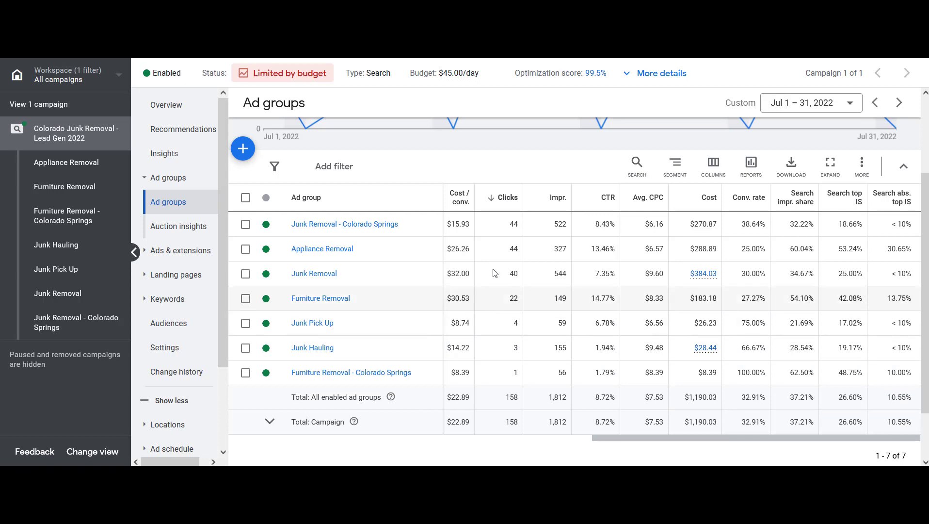
left_click_drag(768, 442, 618, 406)
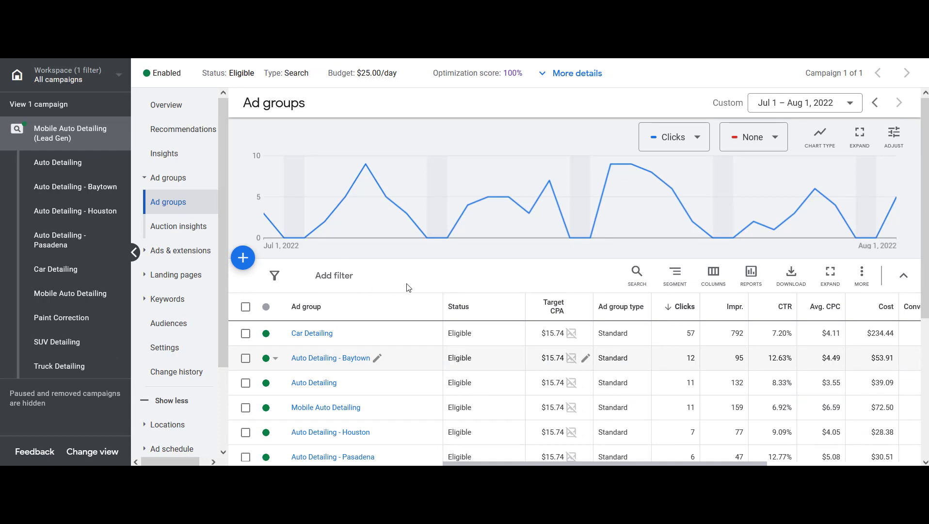
scroll(439, 303, "down", 1)
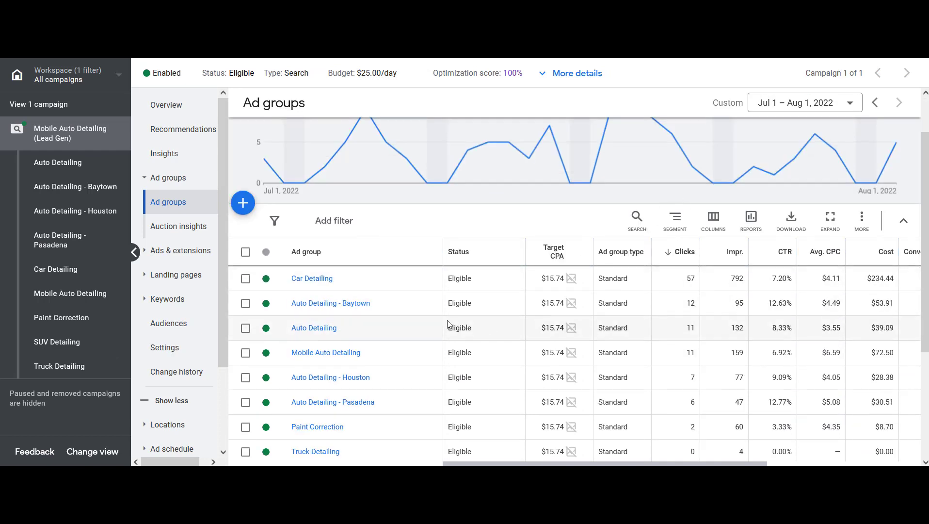
scroll(439, 321, "down", 1)
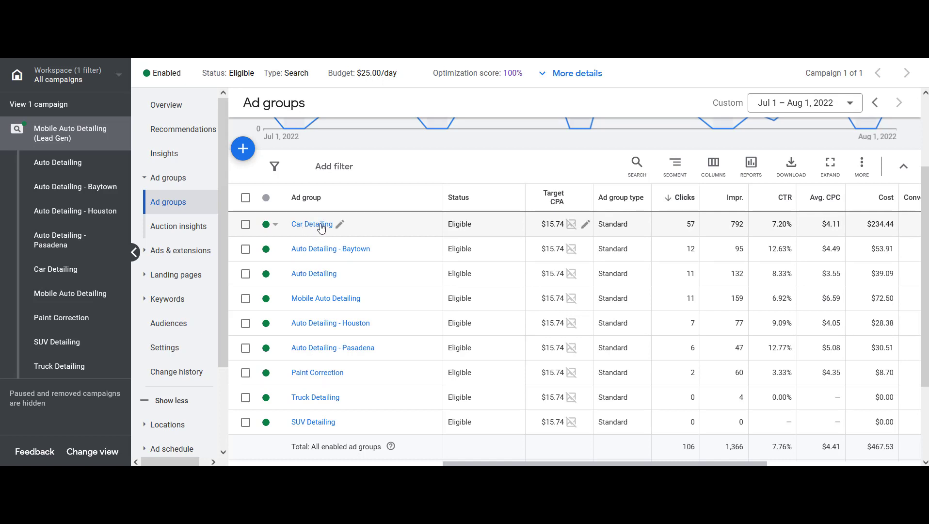
left_click_drag(708, 462, 837, 462)
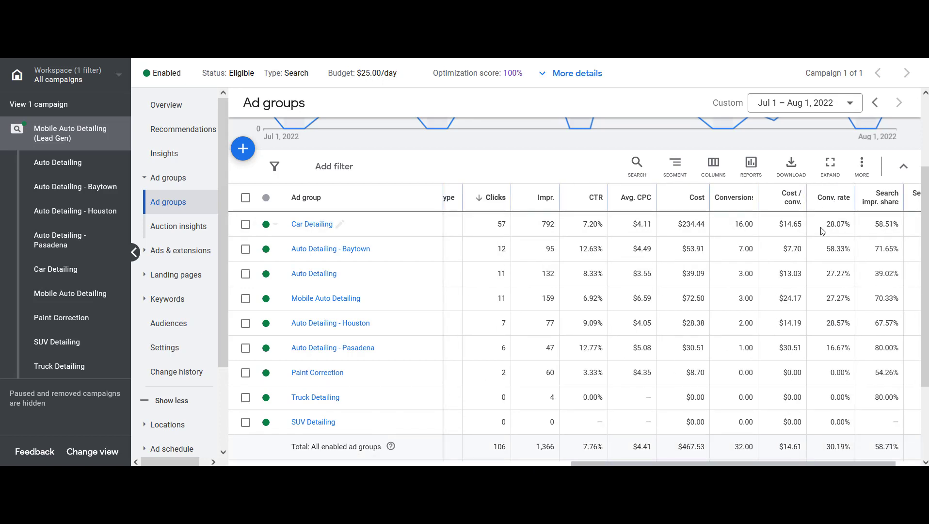
mouse_move(828, 221)
left_mouse_down()
mouse_move(824, 448)
mouse_move(817, 227)
left_mouse_up()
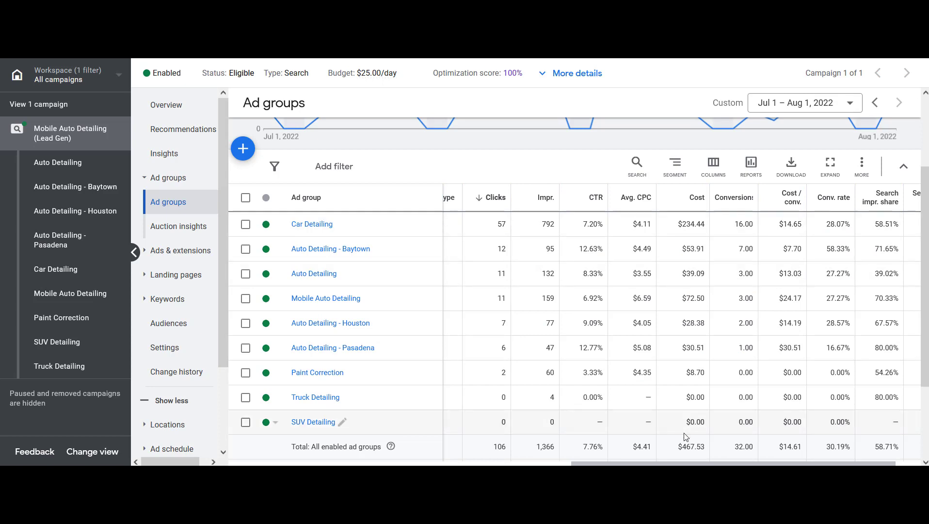
left_click_drag(728, 462, 625, 462)
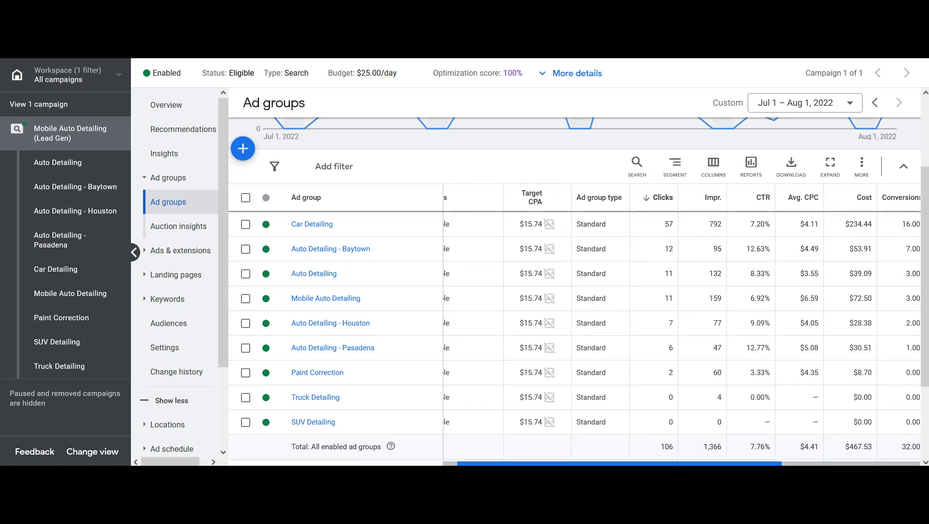
left_click_drag(626, 463, 611, 463)
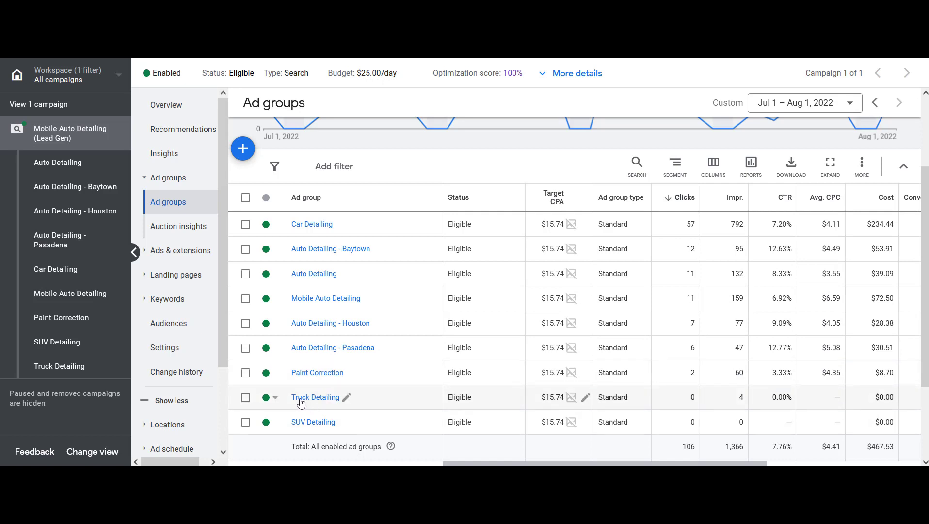
left_click(740, 397)
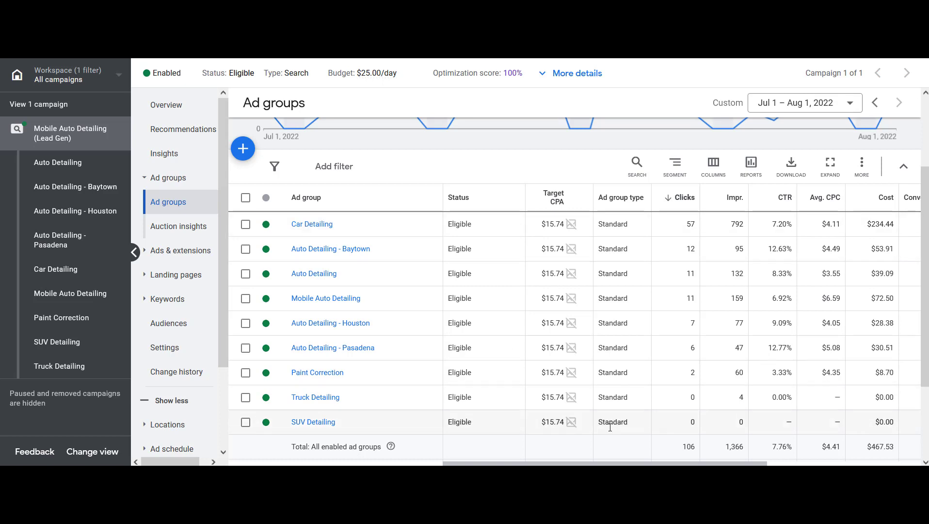
scroll(853, 358, "right", 3)
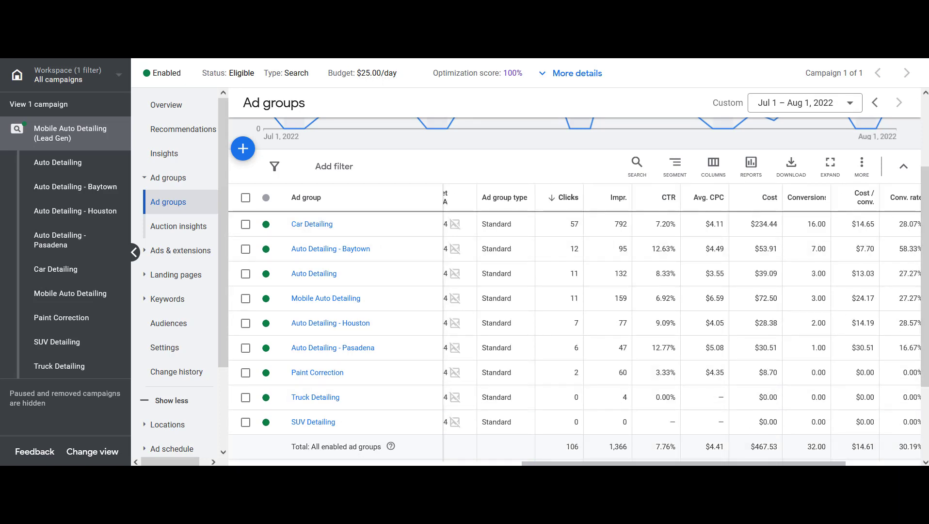
scroll(485, 349, "left", 3)
scroll(485, 388, "right", 3)
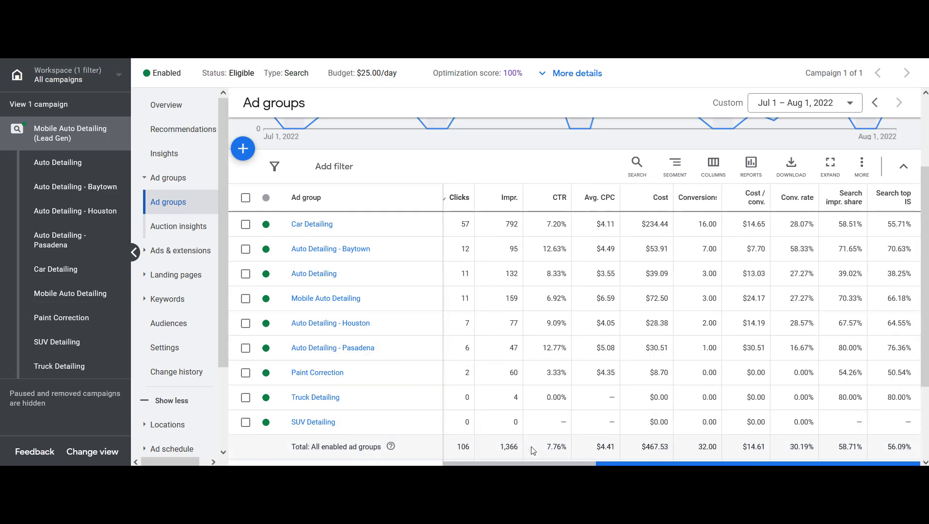
scroll(512, 395, "left", 3)
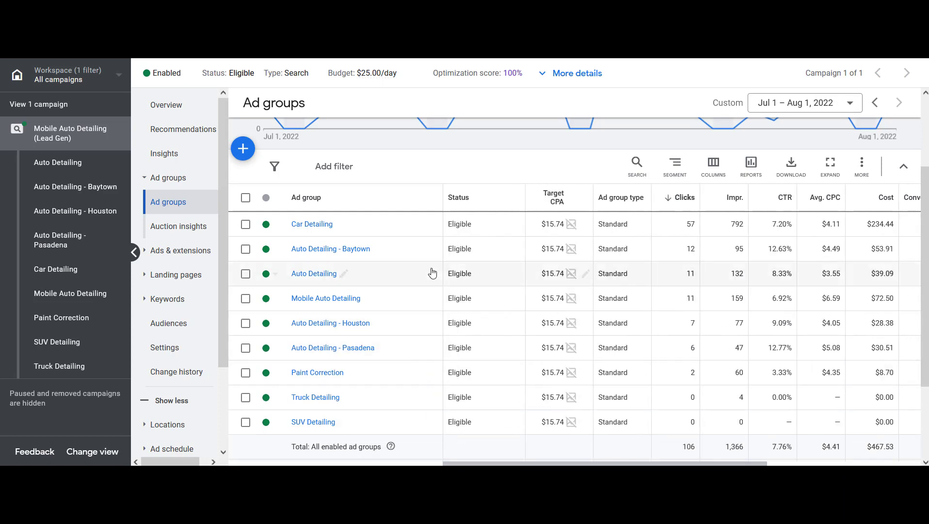